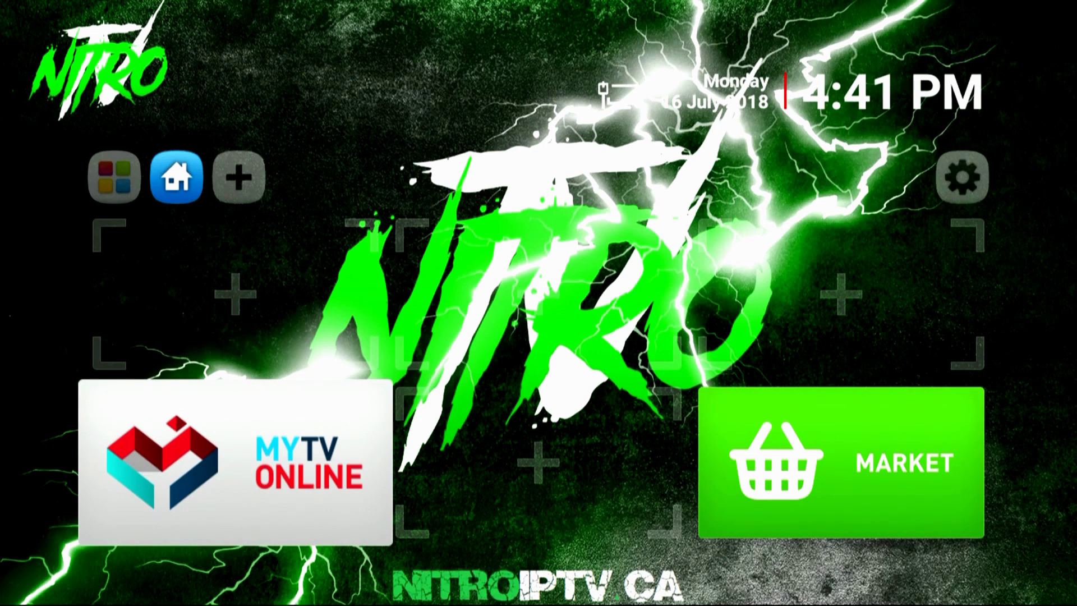
- Open the My Apps grid from the Apps icon in the launcher's top row
{"action": "key", "text": "Up"}
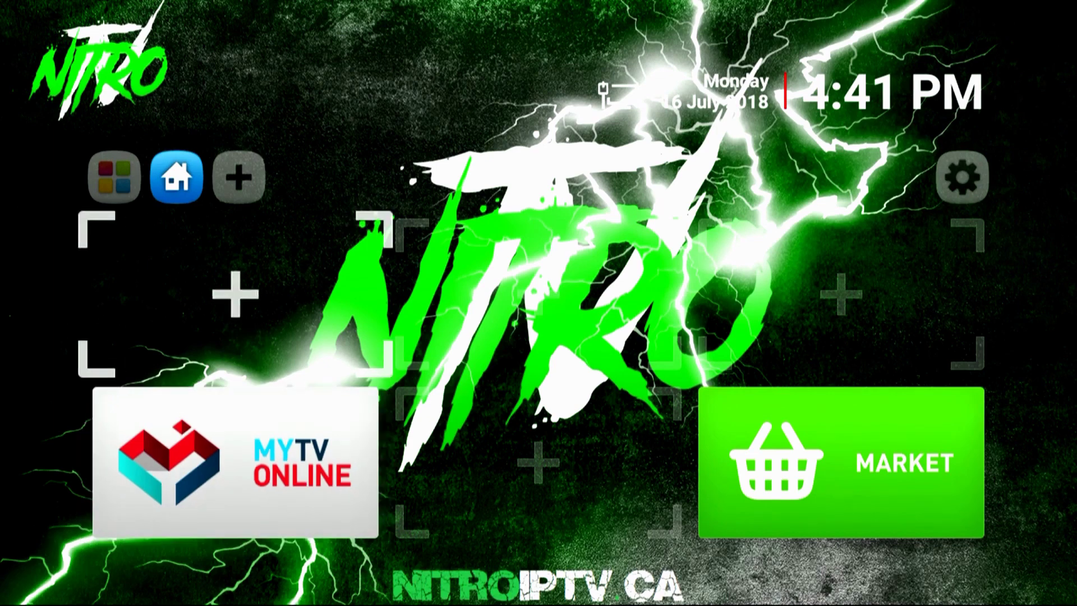
{"action": "key", "text": "Up"}
{"action": "key", "text": "Left"}
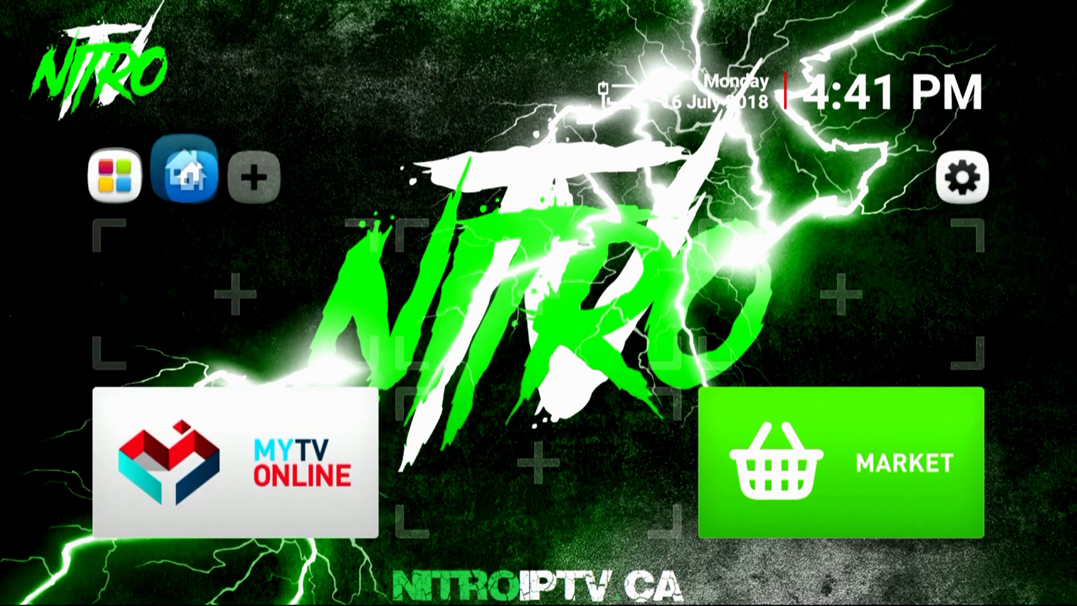
{"action": "key", "text": "Return"}
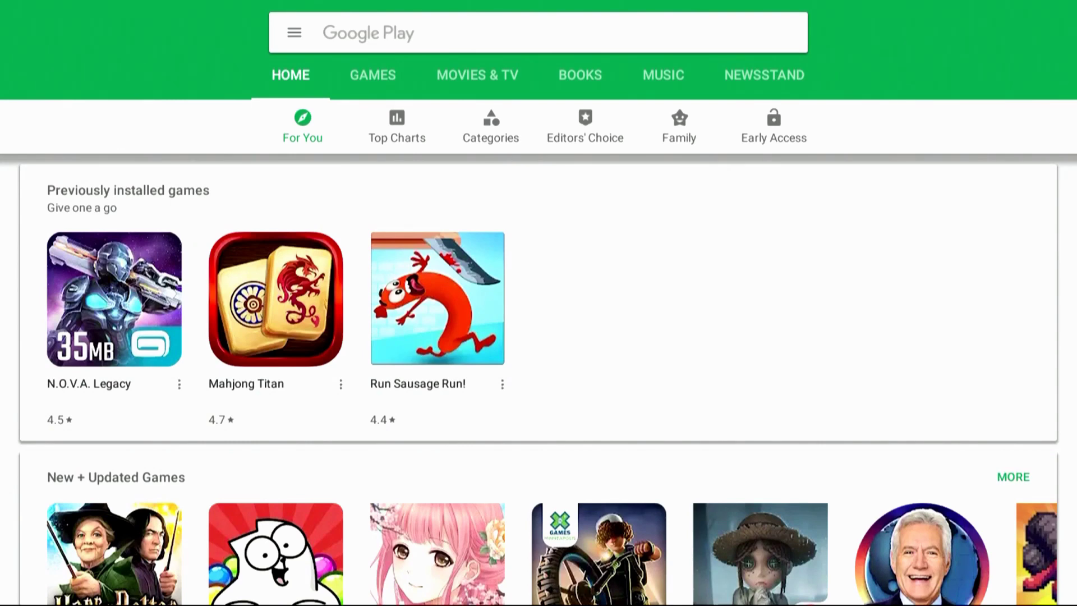
- Find Chrome through a Play Store search, install Google Chrome and launch it
{"action": "key", "text": "Return"}
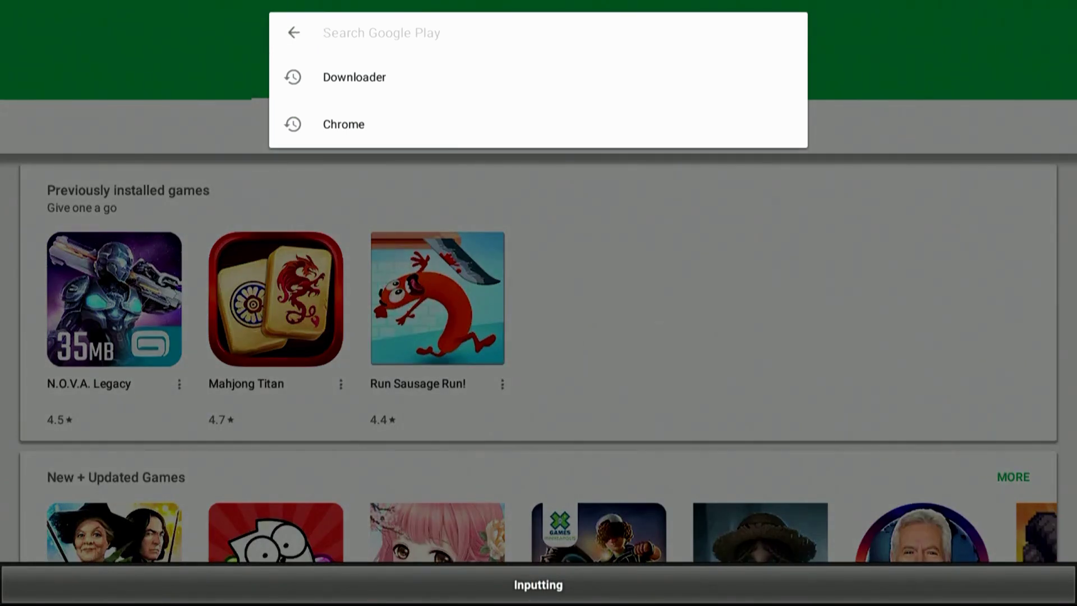
{"action": "type", "text": "Chro"}
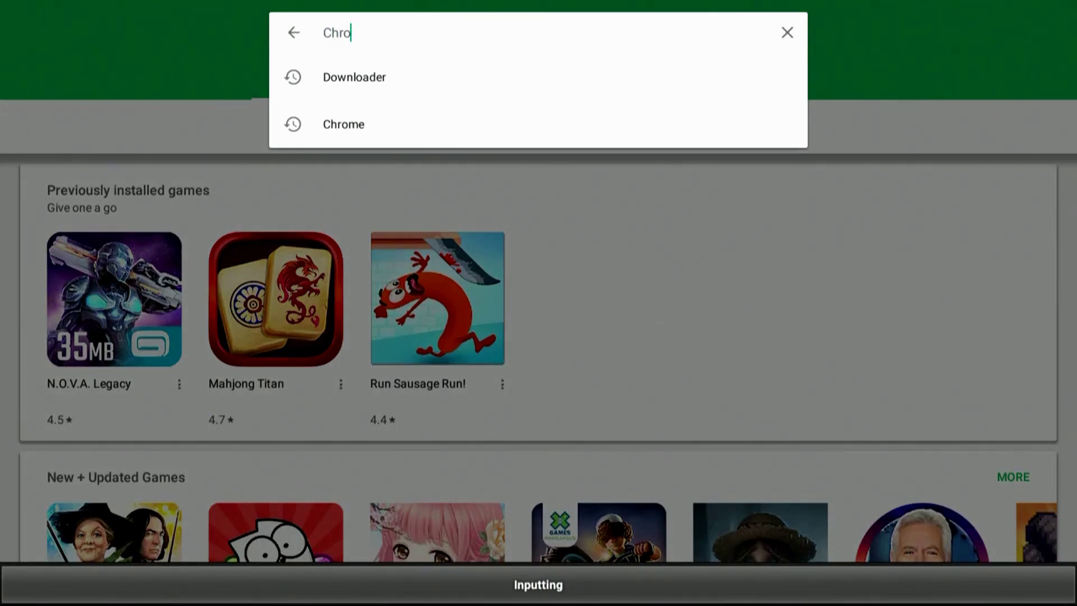
{"action": "type", "text": "me"}
{"action": "key", "text": "Return"}
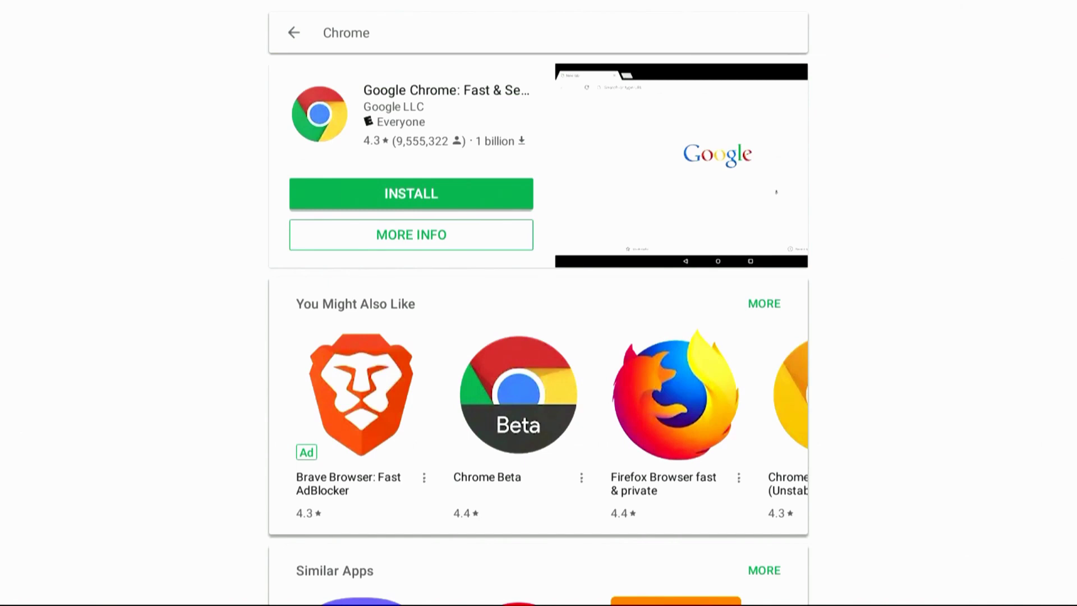
{"action": "left_click", "coordinate": [411, 193]}
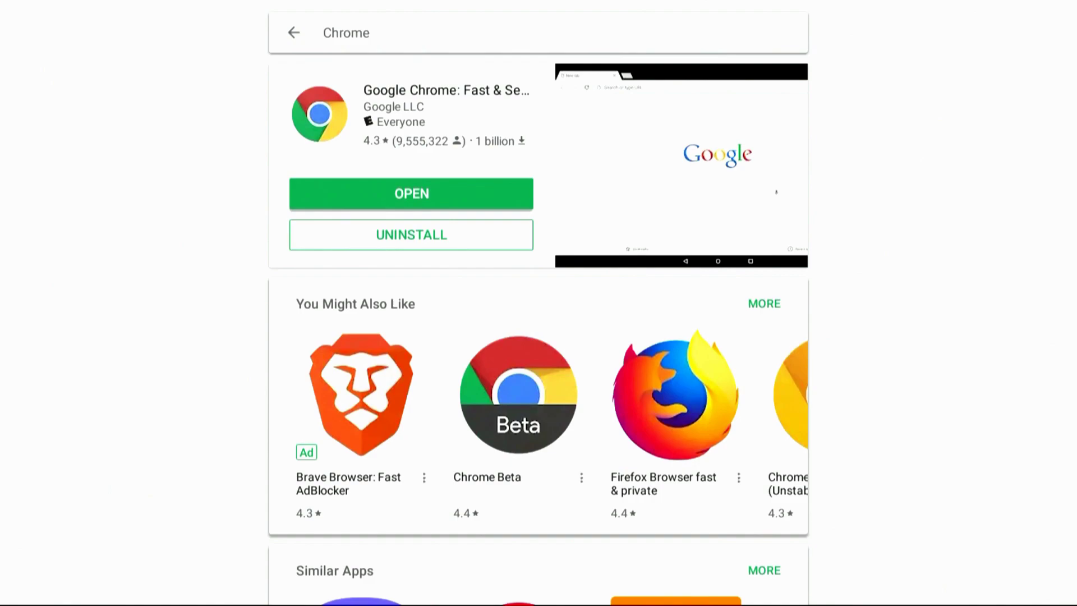
{"action": "left_click", "coordinate": [411, 194]}
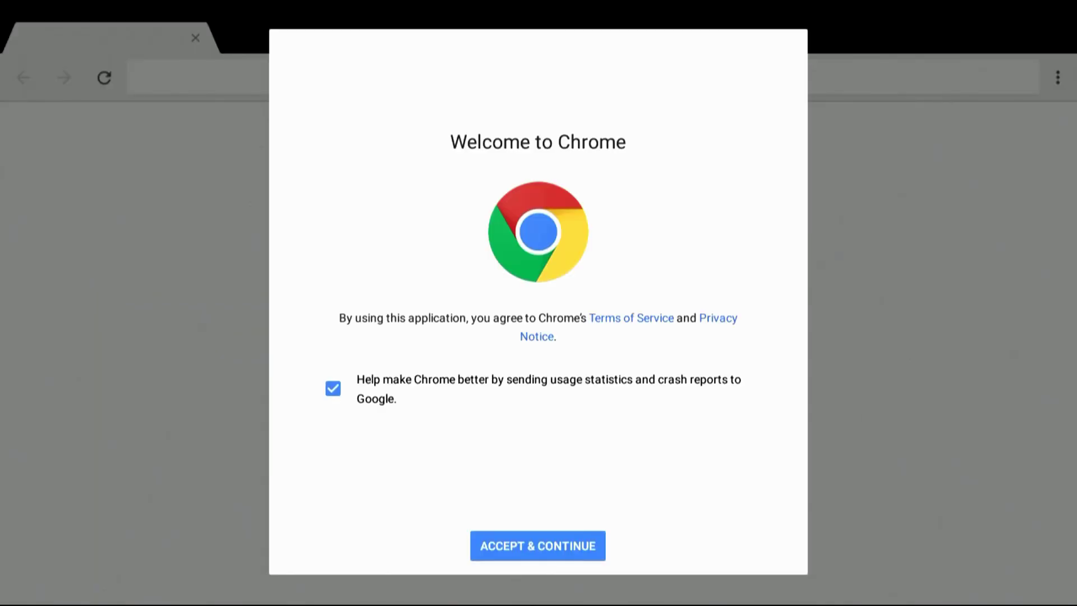
- Turn off usage statistics, accept Chrome's terms and get ready to allow storage access
{"action": "left_click", "coordinate": [333, 388]}
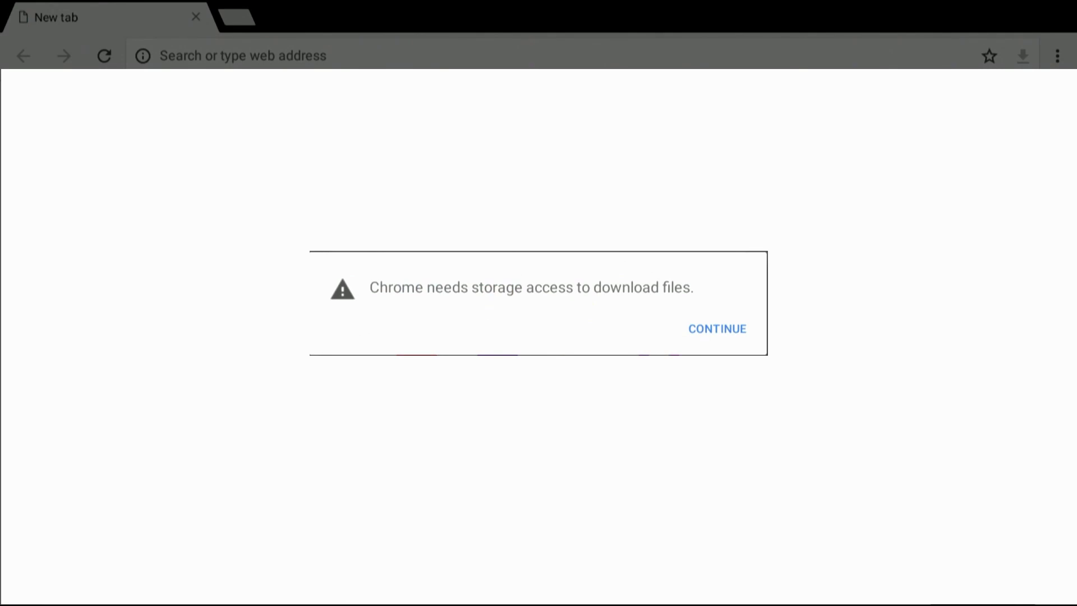
{"action": "key", "text": "Return"}
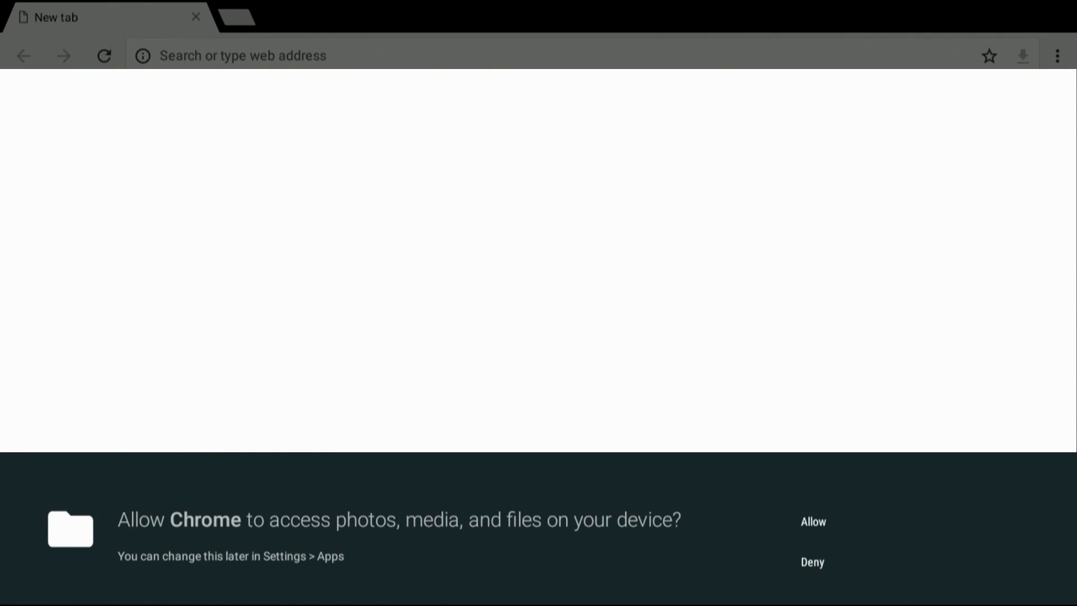
{"action": "key", "text": "Down"}
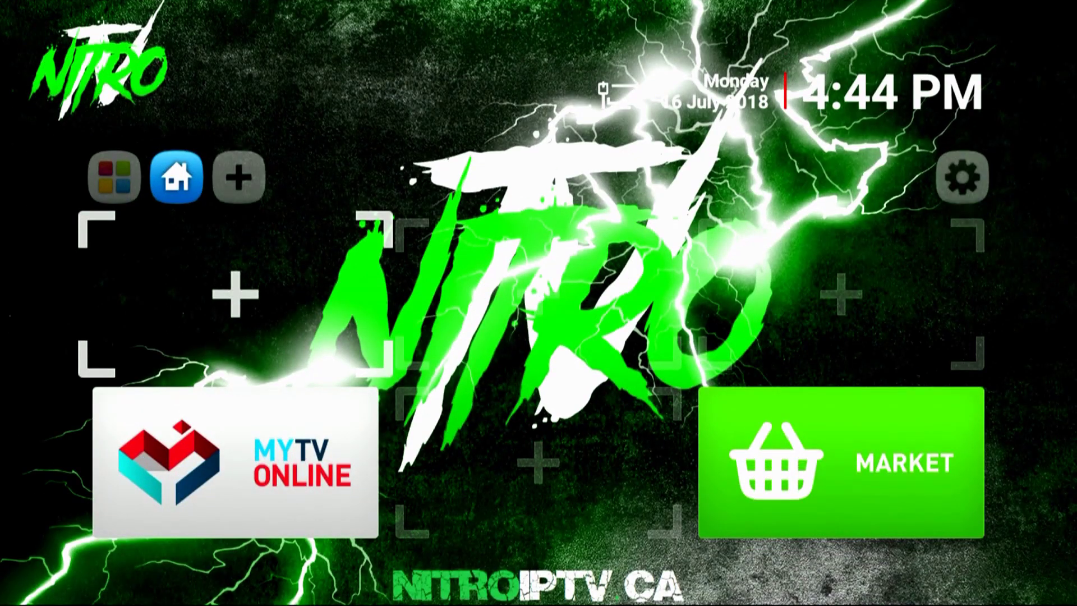
- Launch File Browser from the My Apps grid
{"action": "key", "text": "Left"}
{"action": "key", "text": "Return"}
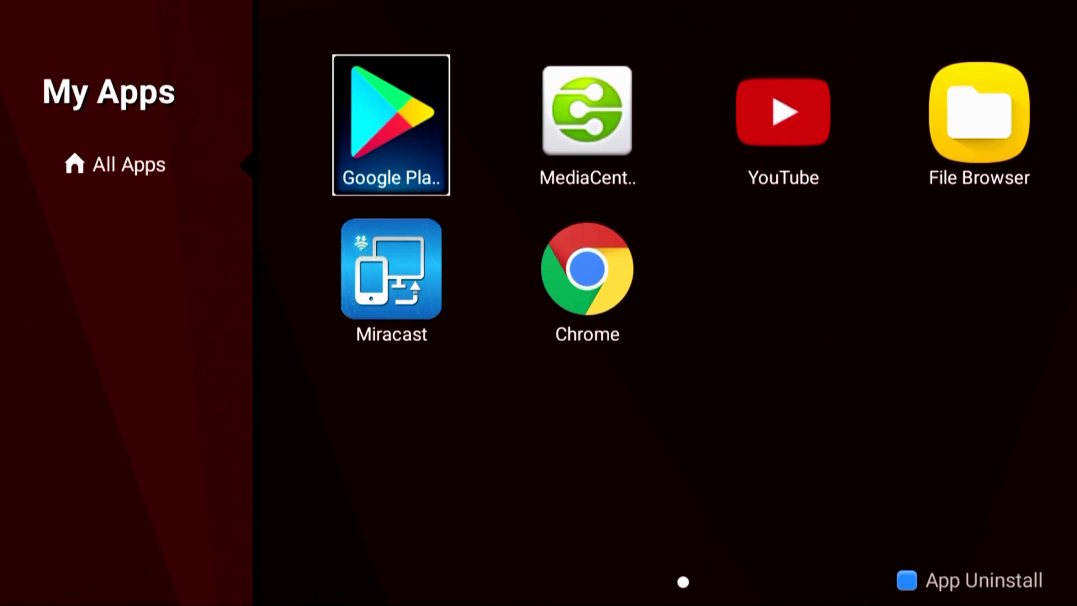
{"action": "key", "text": "Right"}
{"action": "key", "text": "Right"}
{"action": "key", "text": "Right"}
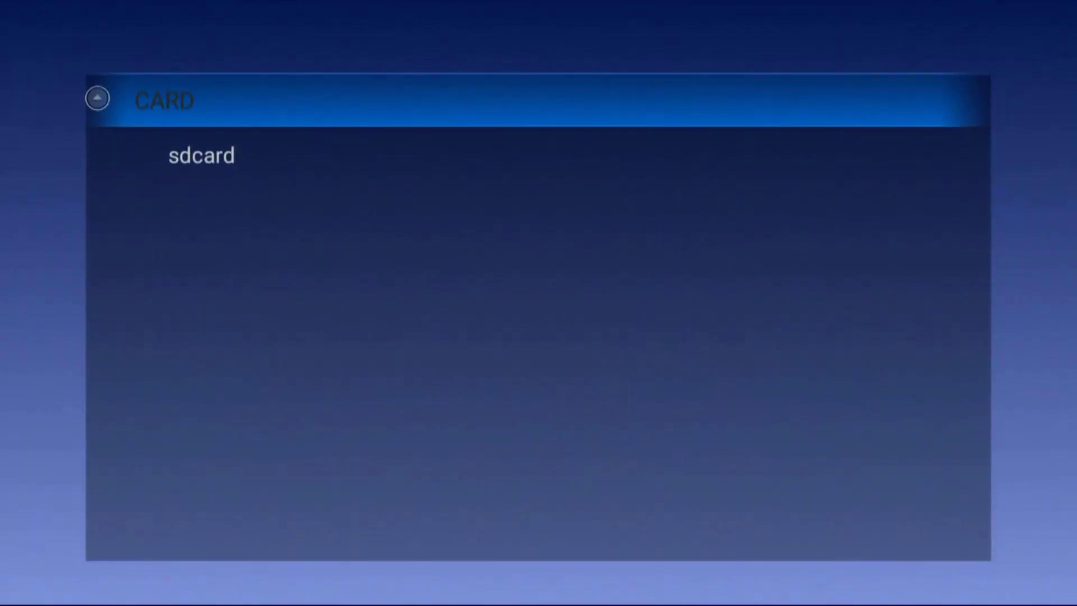
- Install NitroTV Pro from sdcard/Download/Nitroapk.apk, ready to open it
{"action": "key", "text": "Down"}
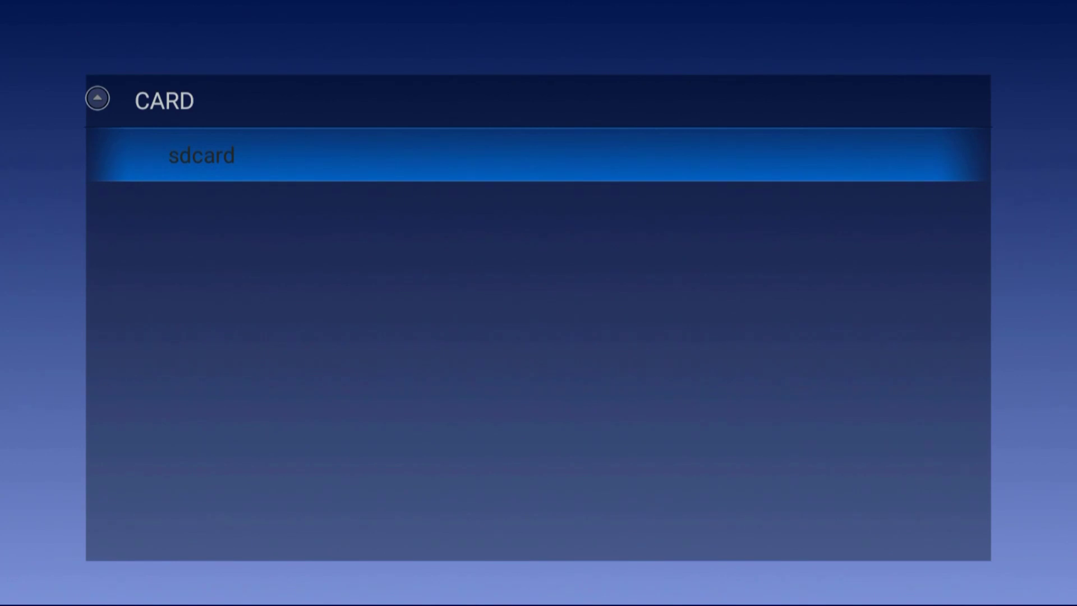
{"action": "key", "text": "Return"}
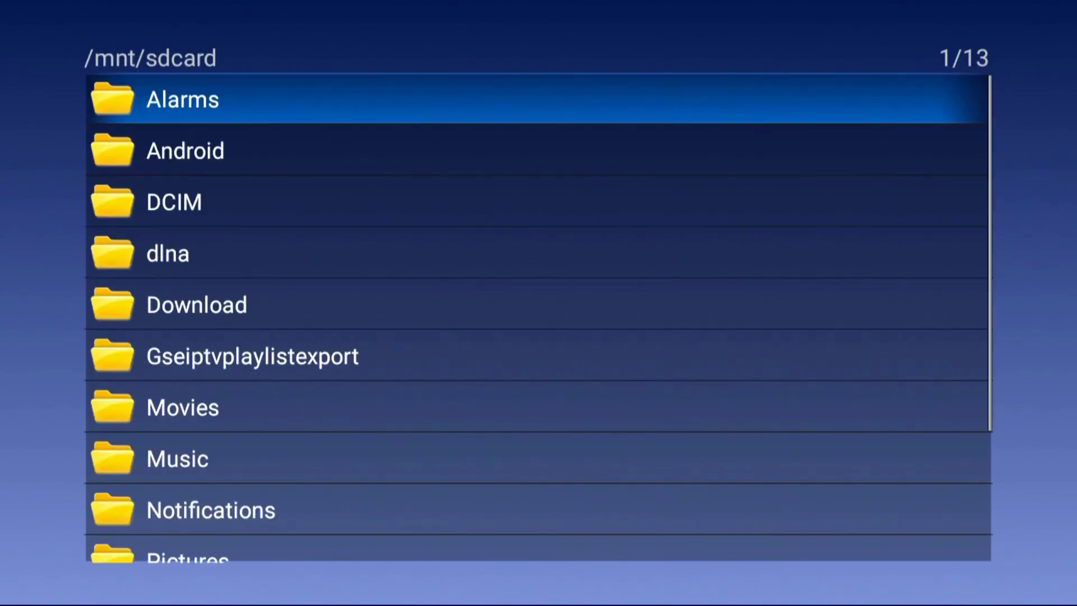
{"action": "key", "text": "Down"}
{"action": "key", "text": "Down"}
{"action": "key", "text": "Down"}
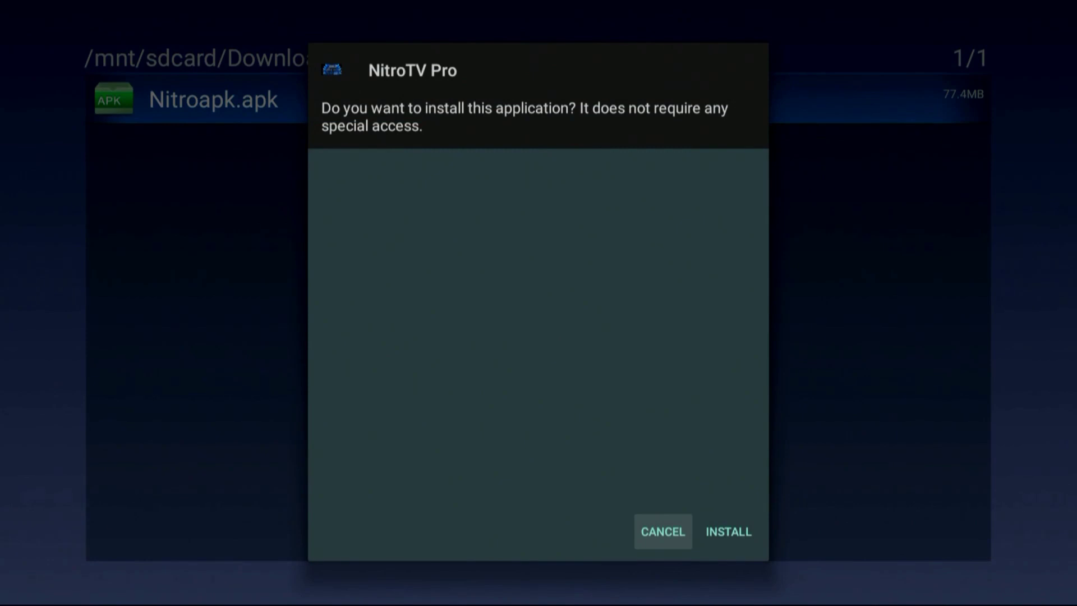
{"action": "key", "text": "Right"}
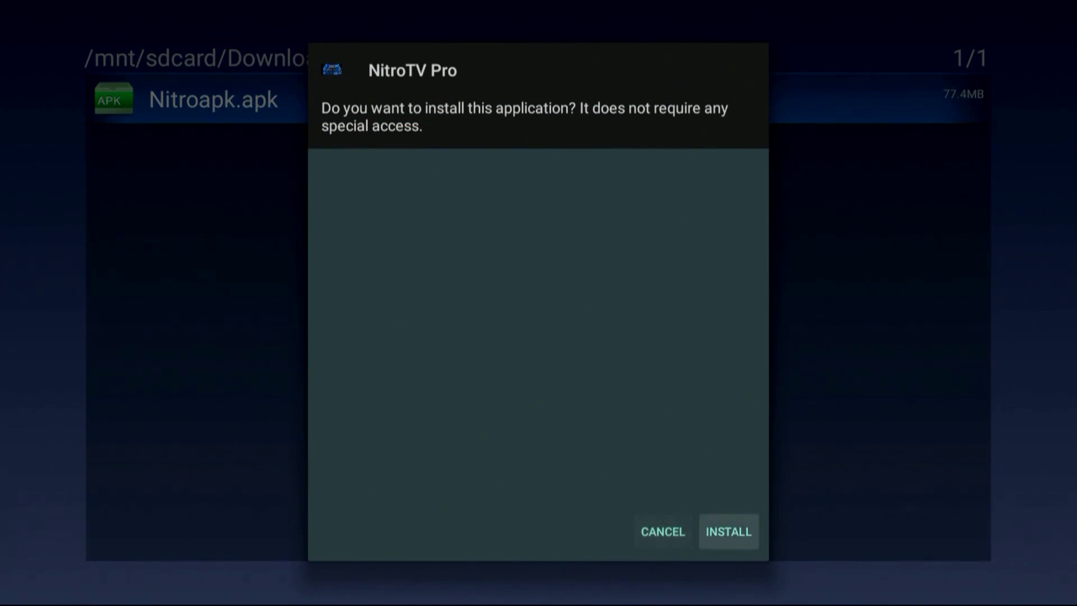
{"action": "key", "text": "Return"}
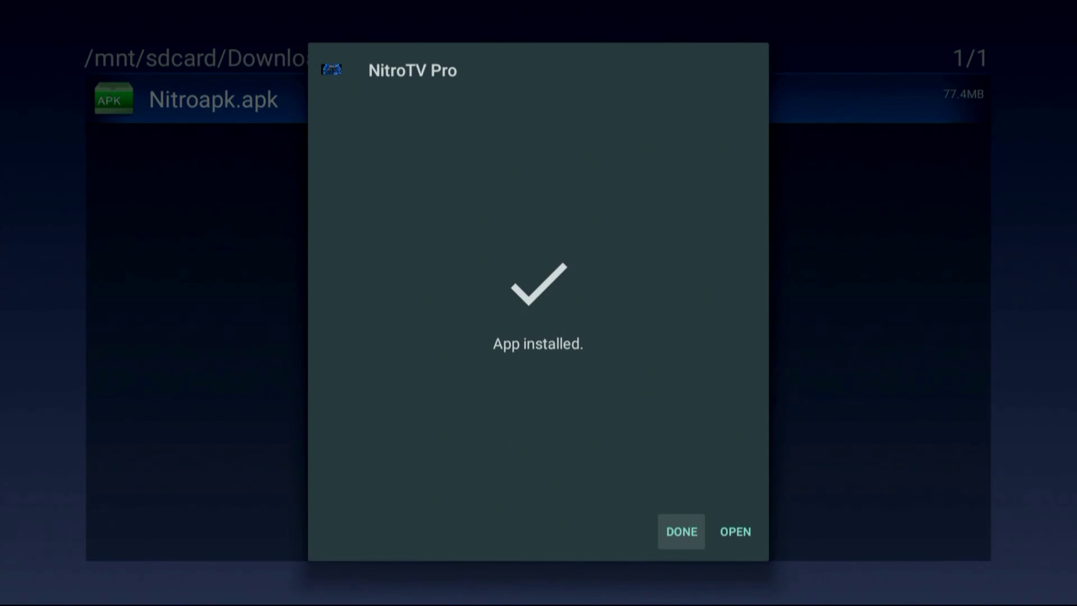
{"action": "key", "text": "Right"}
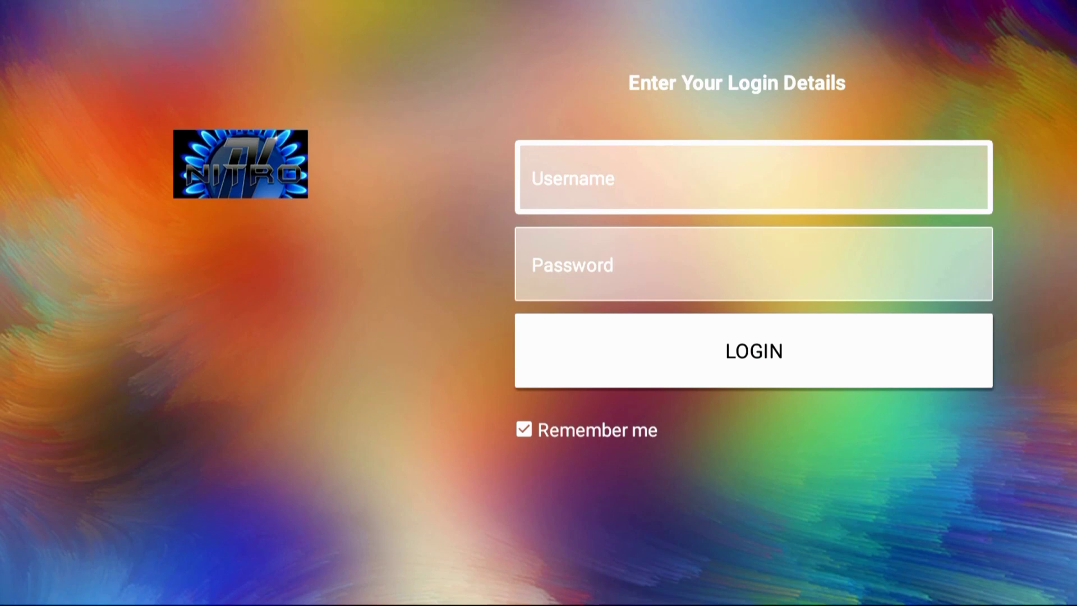
- Enter the NitroTV username and password and log in to start the content download
{"action": "key", "text": "Return"}
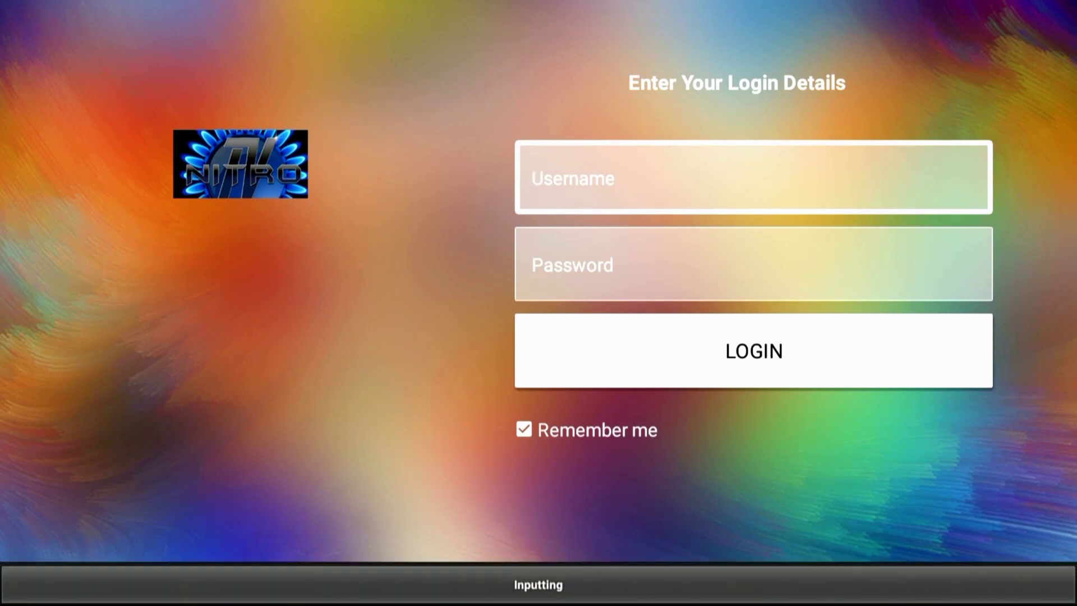
{"action": "type", "text": "username"}
{"action": "key", "text": "Return"}
{"action": "type", "text": "password"}
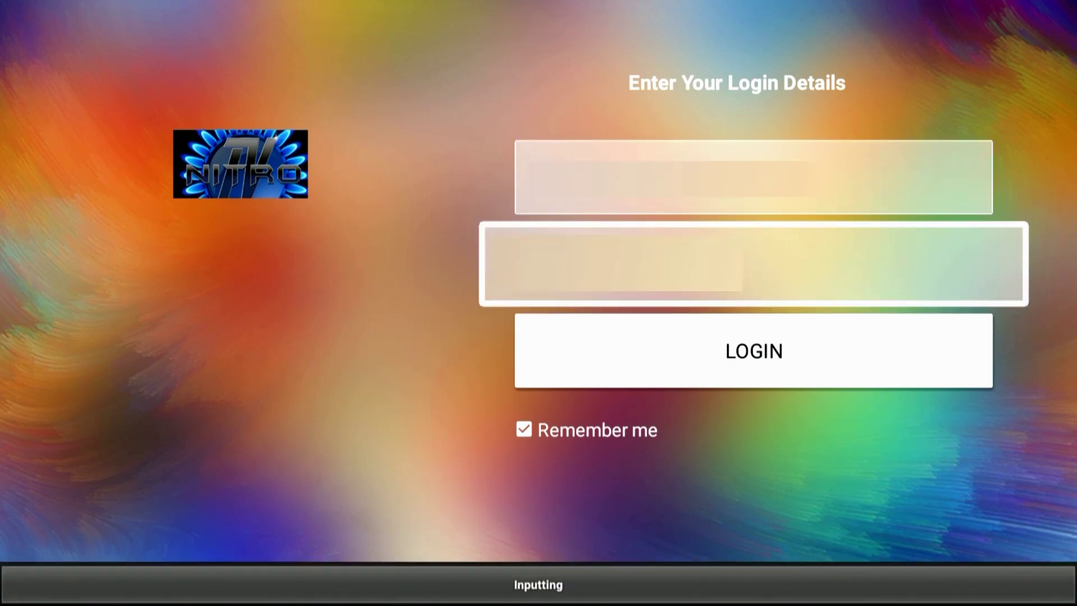
{"action": "key", "text": "Return"}
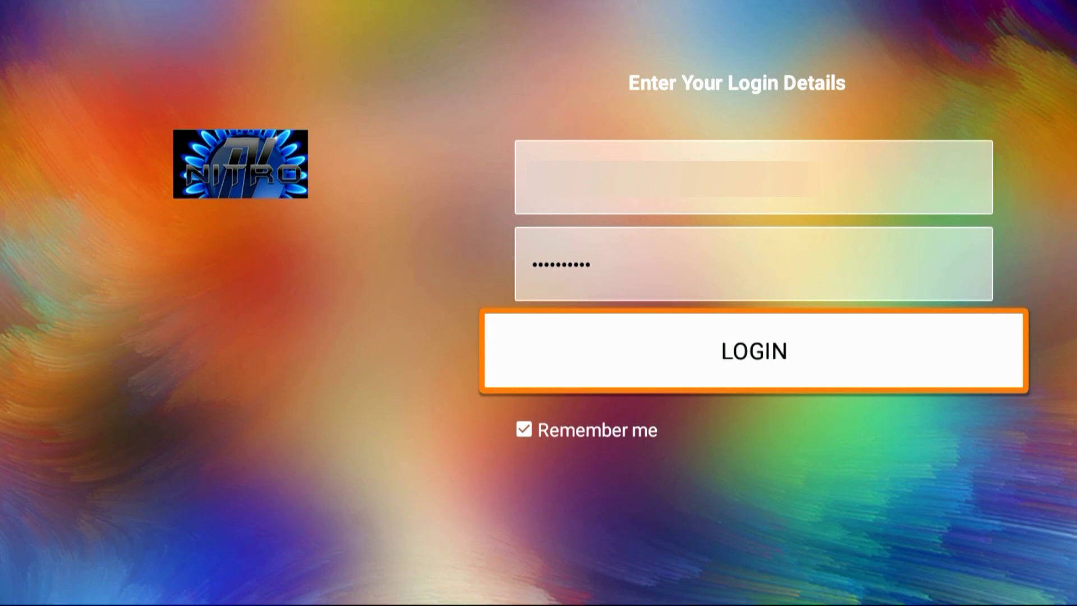
{"action": "key", "text": "Return"}
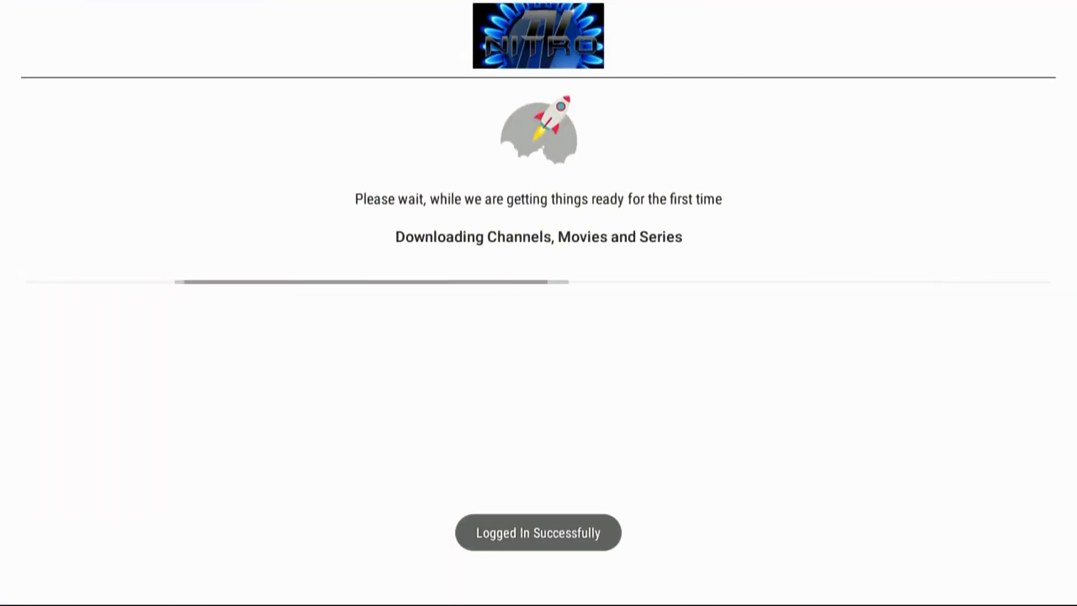